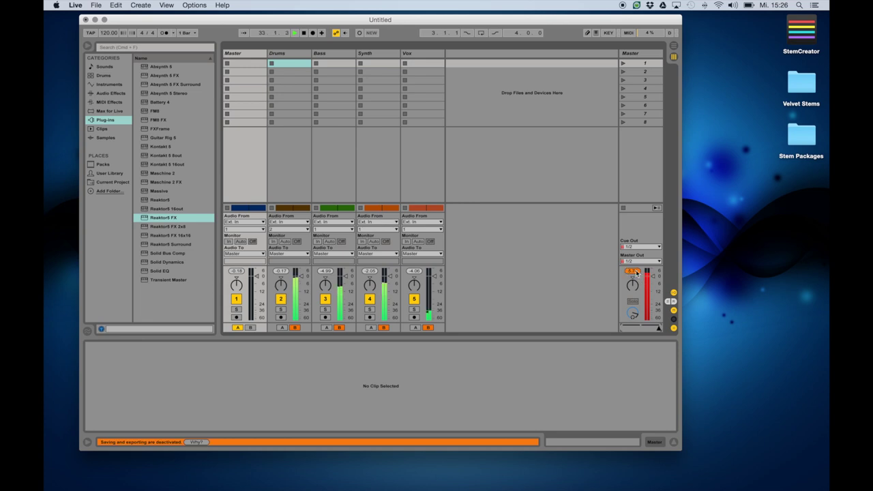
Lower the clip gain of the Drums, Bass, Synth and Vox clips together and reset the master peak level.
{"action": "left_click_drag", "start_coordinate": [630, 274], "coordinate": [634, 277]}
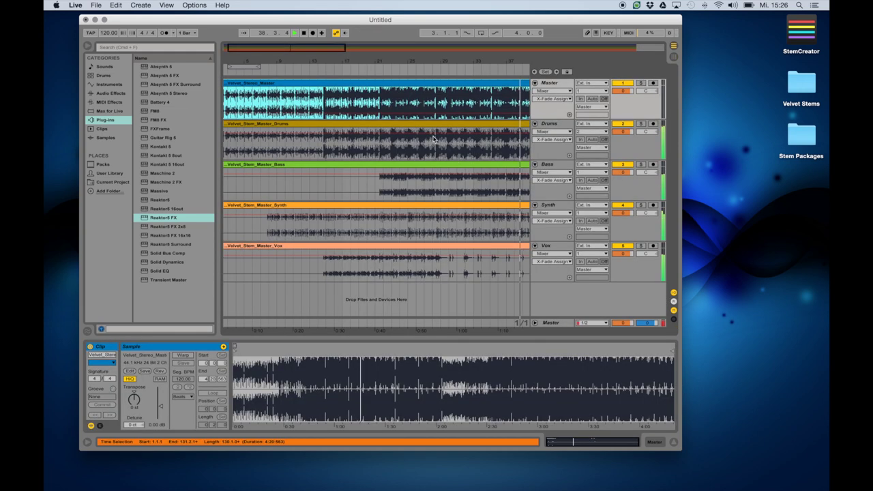
{"action": "key", "text": "Tab"}
{"action": "left_click", "coordinate": [413, 145]}
{"action": "left_click", "coordinate": [399, 246], "text": "shift"}
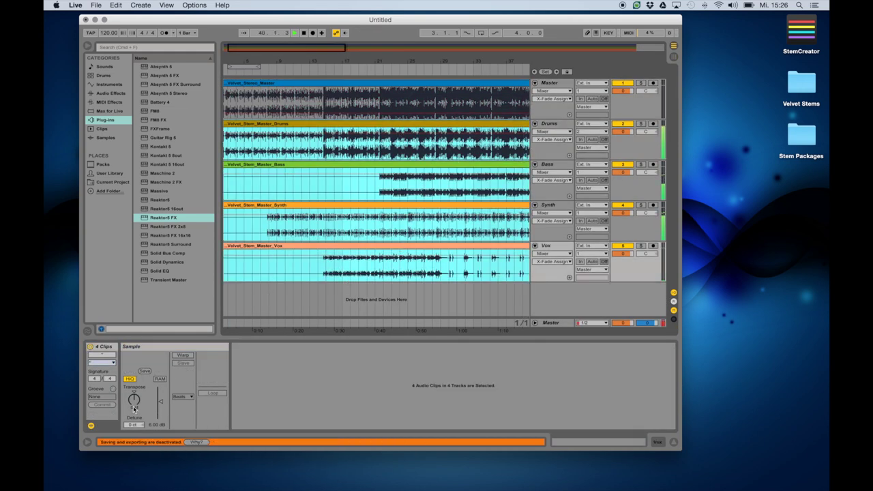
{"action": "left_click", "coordinate": [161, 407]}
{"action": "left_click_drag", "start_coordinate": [180, 405], "coordinate": [179, 405]}
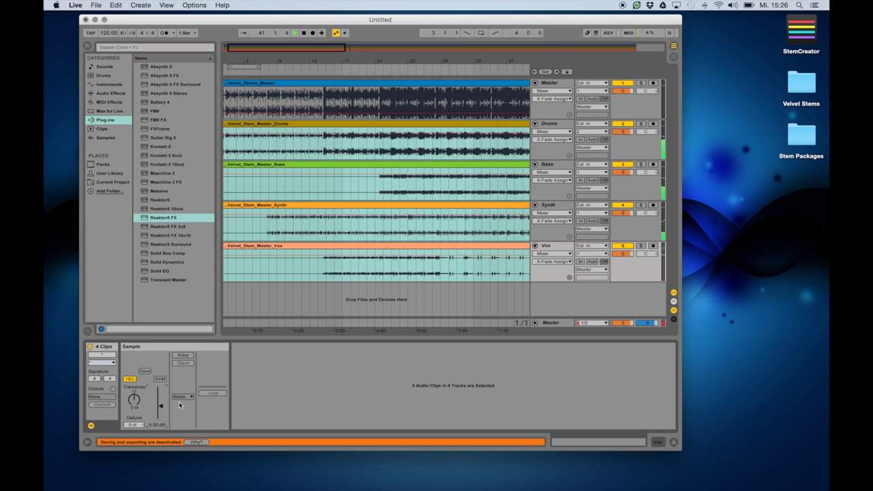
{"action": "key", "text": "Tab"}
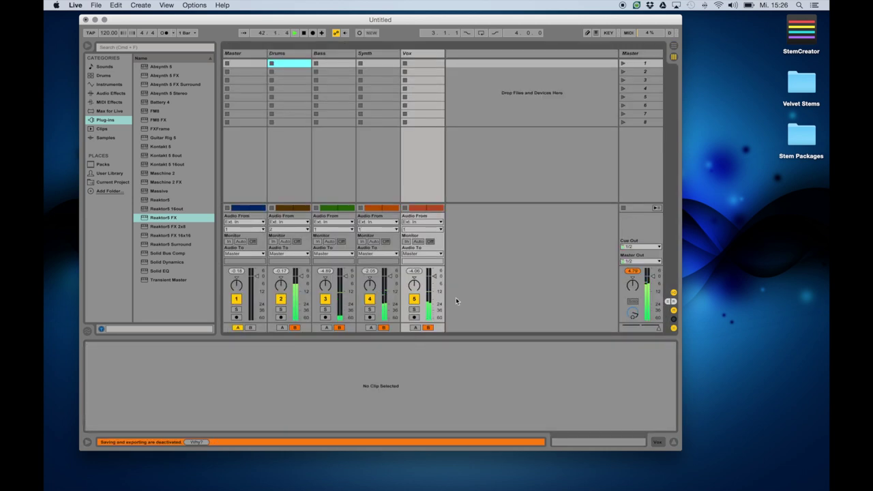
{"action": "left_click", "coordinate": [632, 270]}
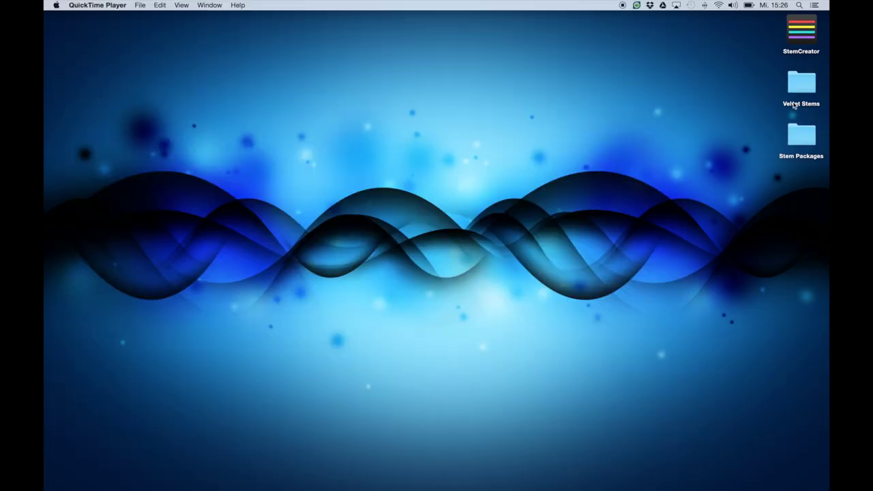
Launch StemCreator and open the Velvet Stems folder next to its window.
{"action": "left_click", "coordinate": [801, 37]}
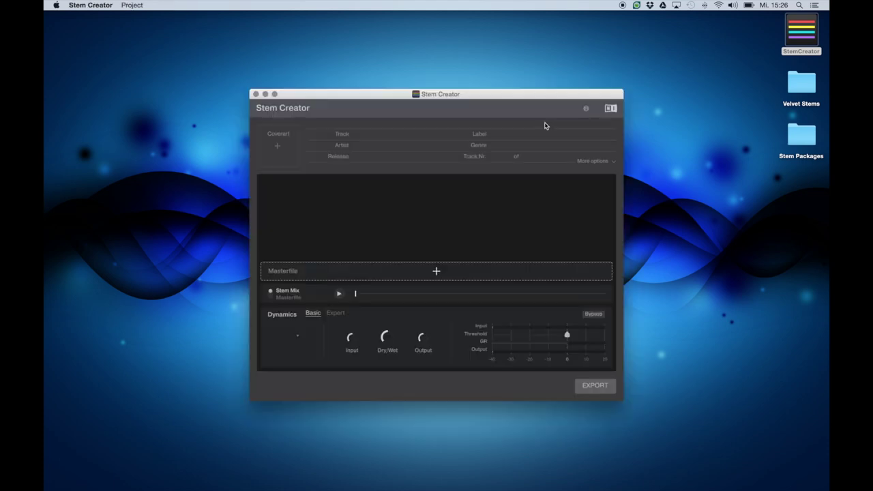
{"action": "left_click_drag", "start_coordinate": [397, 99], "coordinate": [289, 56]}
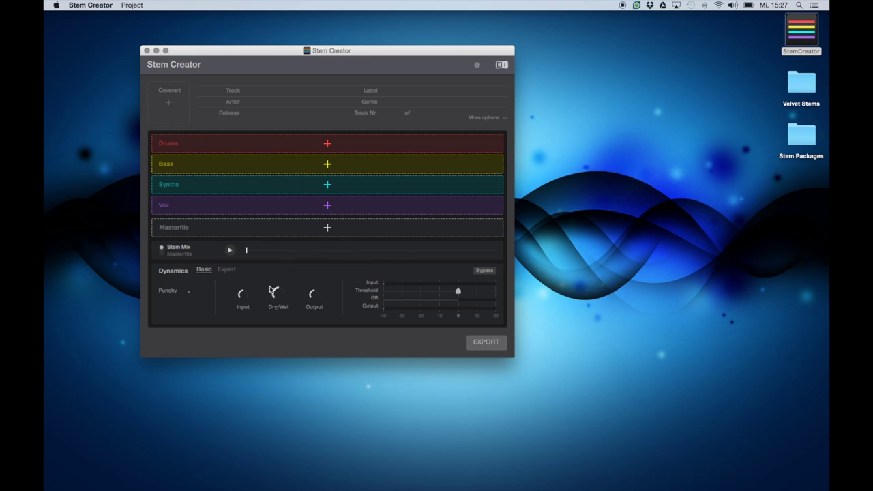
{"action": "left_click", "coordinate": [798, 81]}
{"action": "key", "text": "super+o"}
{"action": "left_click_drag", "start_coordinate": [422, 90], "coordinate": [560, 96]}
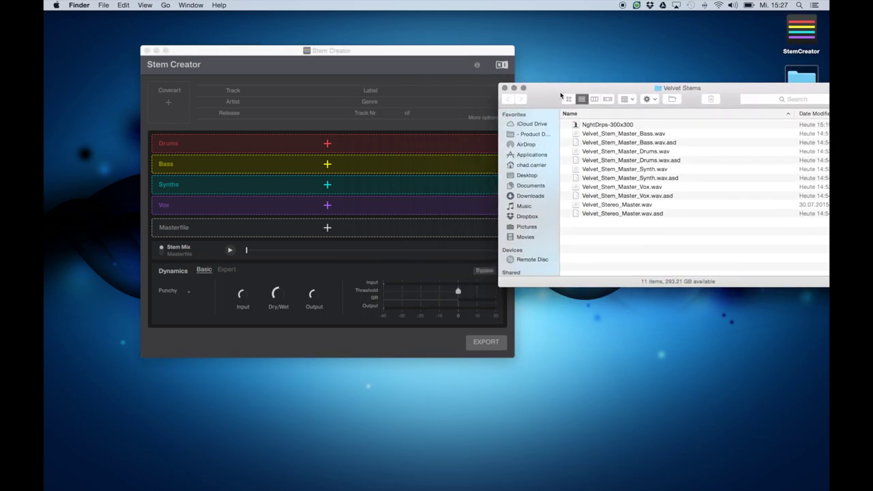
Load the Bass, Drums, Synth and Vox Velvet_Stem_Master WAV files together into the four stem slots.
{"action": "left_click", "coordinate": [650, 135]}
{"action": "left_click", "coordinate": [649, 152], "text": "super"}
{"action": "left_click", "coordinate": [649, 169], "text": "super"}
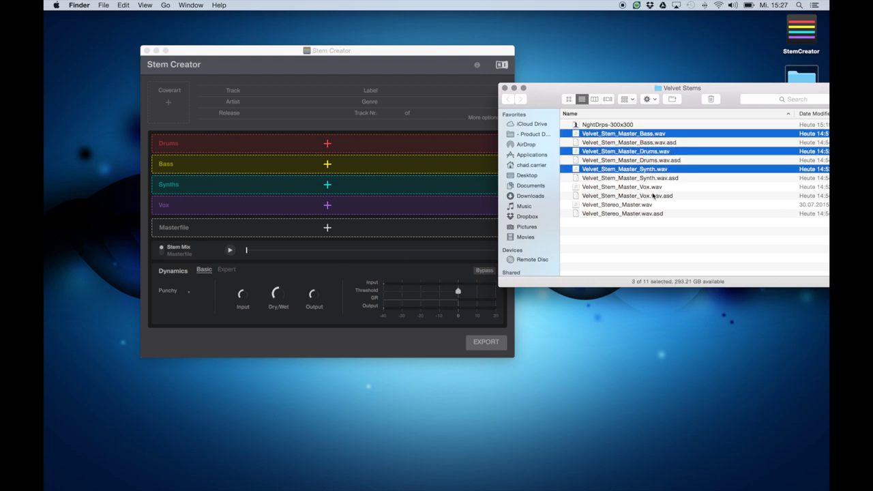
{"action": "left_click", "coordinate": [648, 188], "text": "super"}
{"action": "left_click_drag", "start_coordinate": [635, 136], "coordinate": [334, 146]}
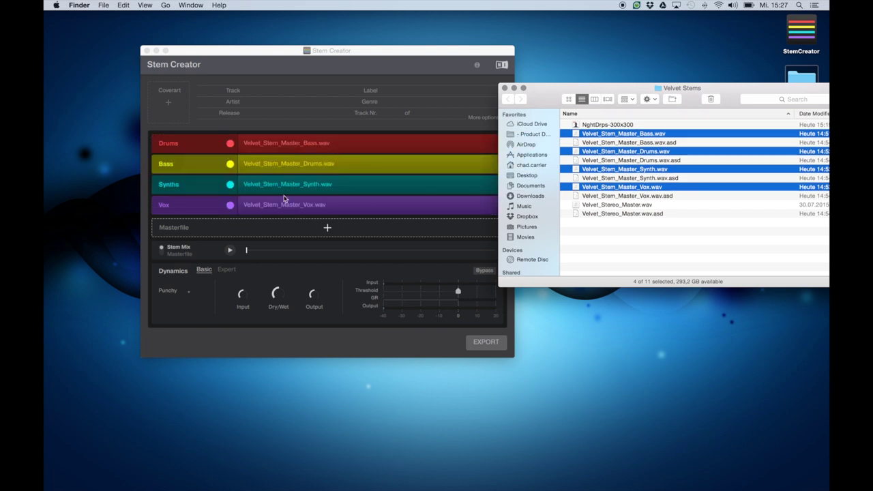
Load Velvet_Stereo_Master.wav as the masterfile, and swap the files in the Drums and Bass slots to match their names.
{"action": "left_click", "coordinate": [627, 205]}
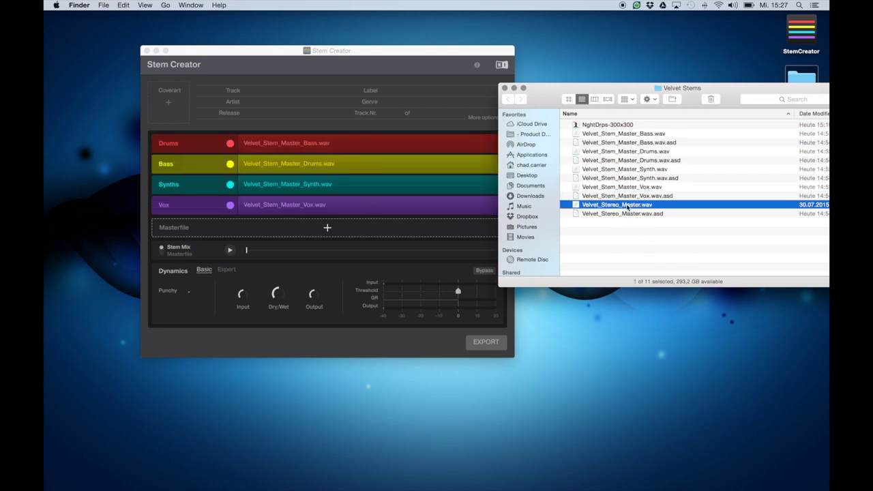
{"action": "left_click_drag", "start_coordinate": [623, 206], "coordinate": [336, 228]}
{"action": "left_click", "coordinate": [506, 93]}
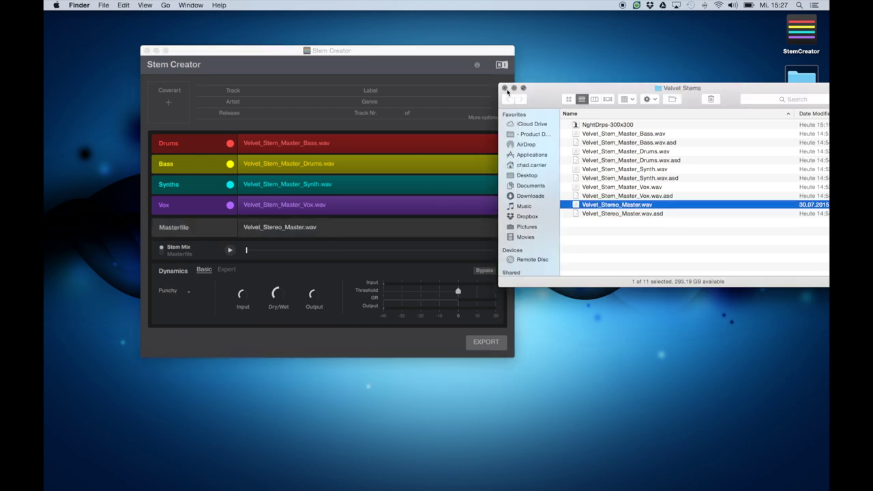
{"action": "left_click", "coordinate": [504, 88]}
{"action": "left_click_drag", "start_coordinate": [434, 52], "coordinate": [454, 48]}
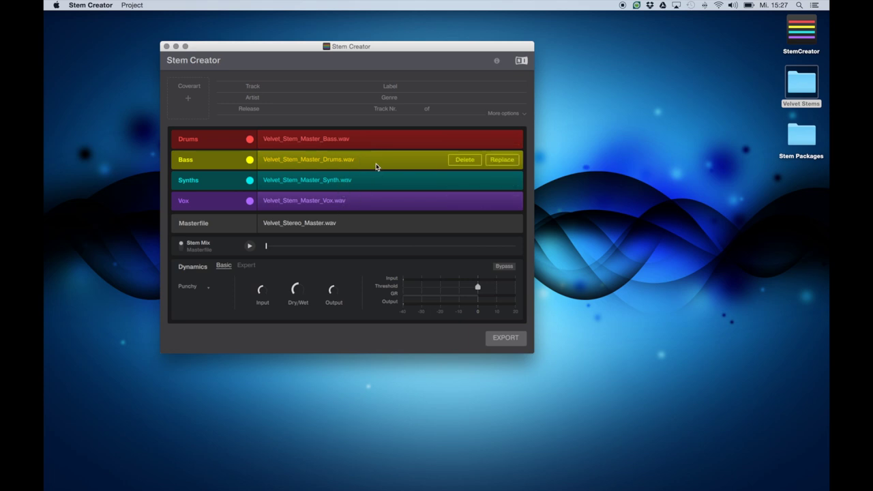
{"action": "left_click_drag", "start_coordinate": [373, 165], "coordinate": [376, 137]}
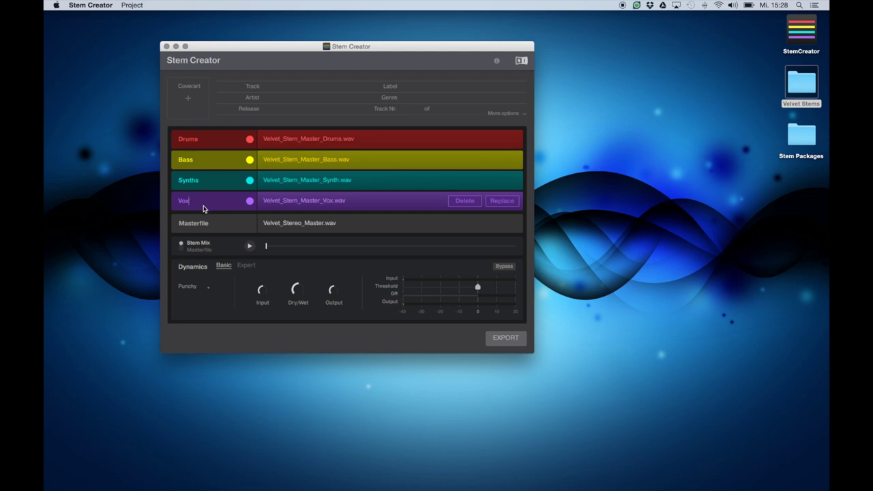
Try a lime green color on the Drums stem and set it back to red.
{"action": "left_click", "coordinate": [250, 139]}
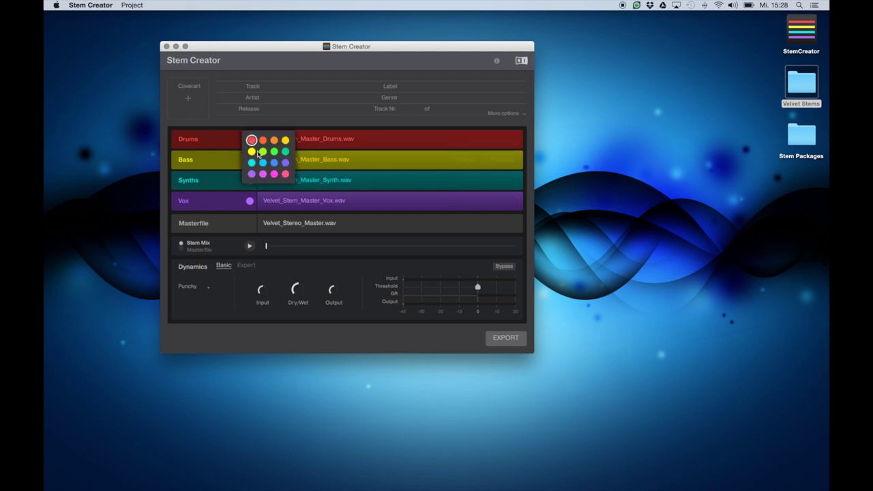
{"action": "left_click", "coordinate": [262, 151]}
{"action": "left_click", "coordinate": [250, 139]}
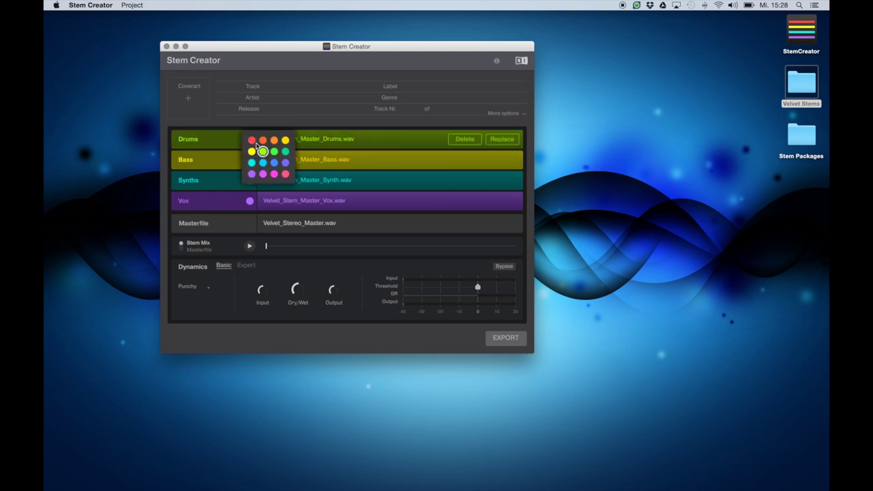
{"action": "left_click", "coordinate": [252, 140]}
Color the Bass stem purple, the Synths stem green and the Vox stem orange.
{"action": "left_click", "coordinate": [250, 160]}
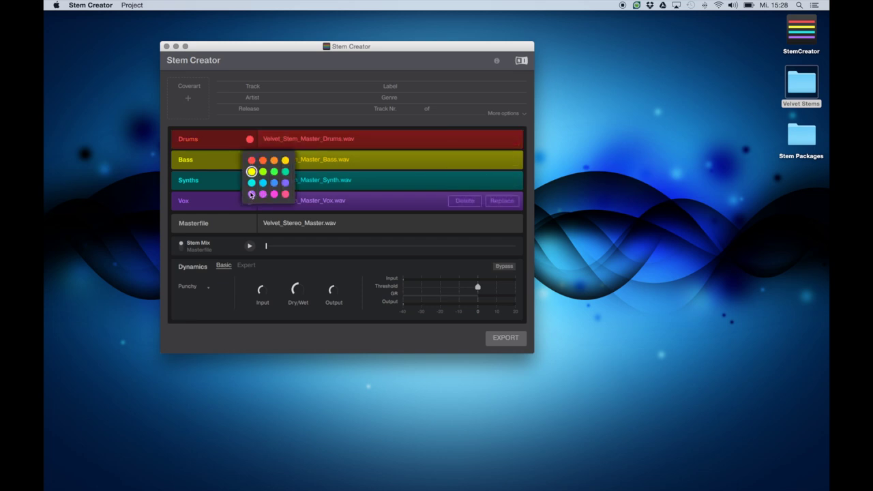
{"action": "left_click", "coordinate": [251, 194]}
{"action": "left_click", "coordinate": [249, 180]}
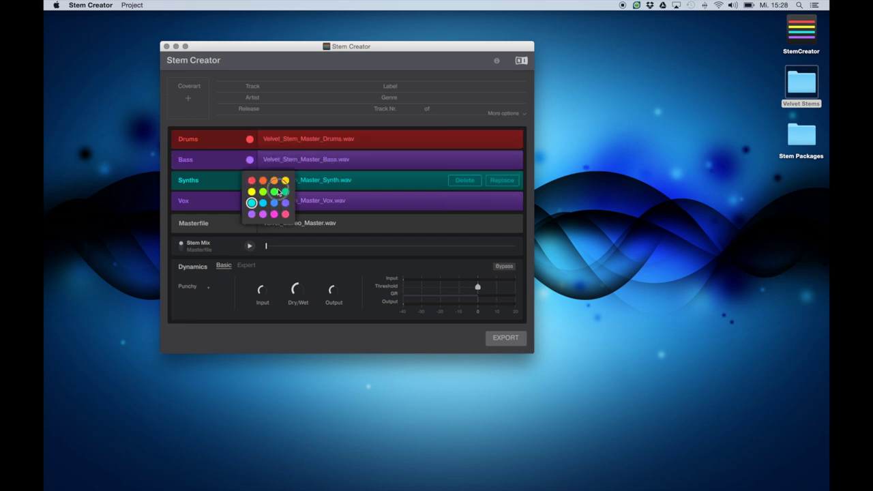
{"action": "left_click", "coordinate": [277, 192]}
{"action": "left_click", "coordinate": [249, 200]}
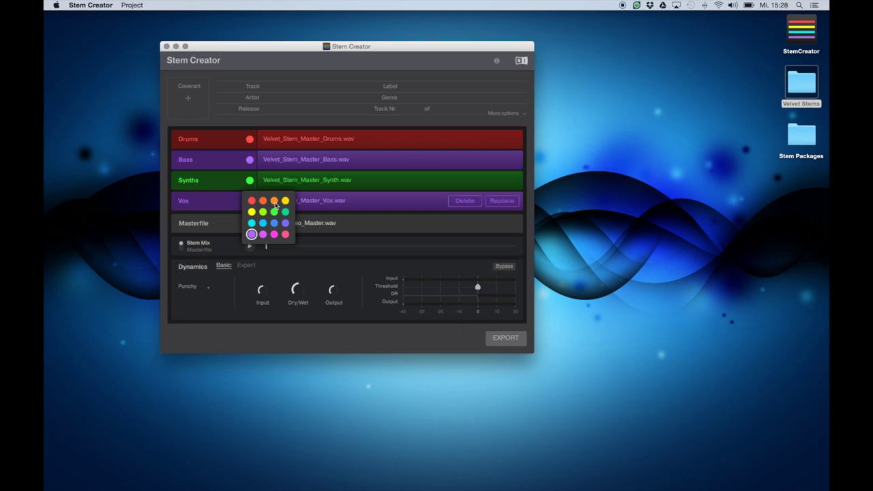
{"action": "left_click", "coordinate": [262, 200]}
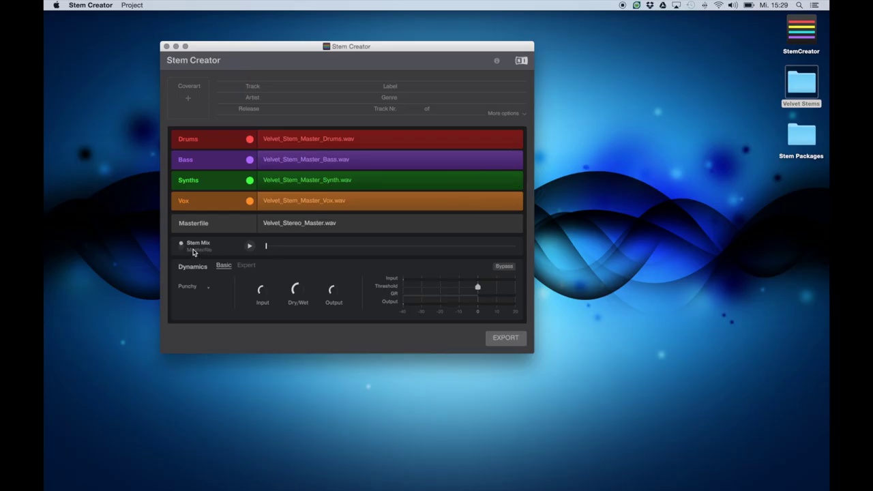
Play the masterfile from about a third of the way in and compare it with the stem mix.
{"action": "left_click", "coordinate": [195, 250]}
{"action": "left_click", "coordinate": [193, 249]}
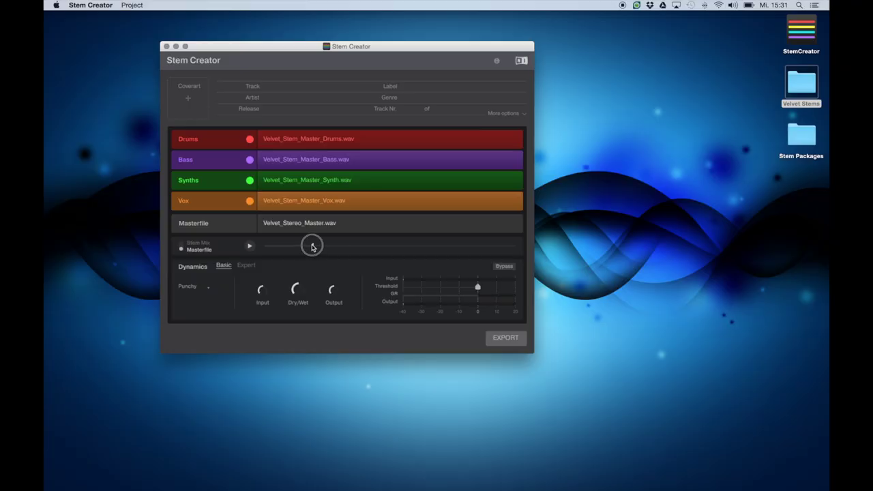
{"action": "left_click", "coordinate": [249, 246]}
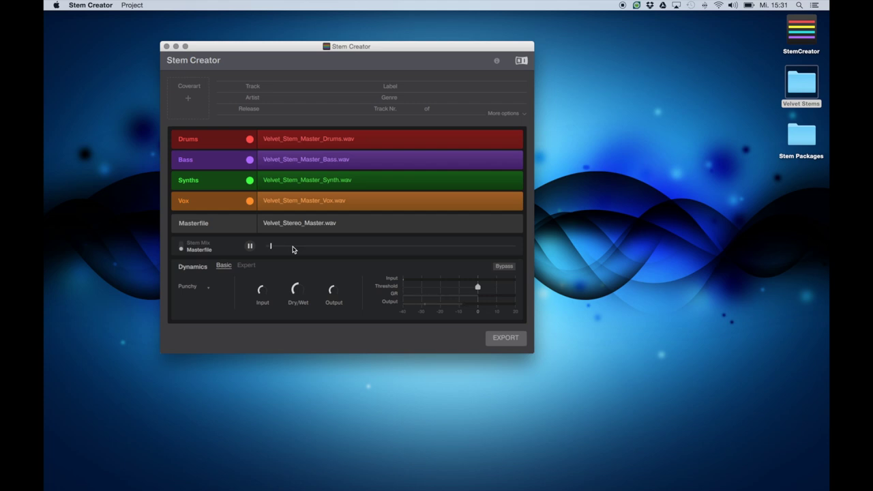
{"action": "left_click_drag", "start_coordinate": [350, 248], "coordinate": [339, 247]}
{"action": "left_click", "coordinate": [182, 246]}
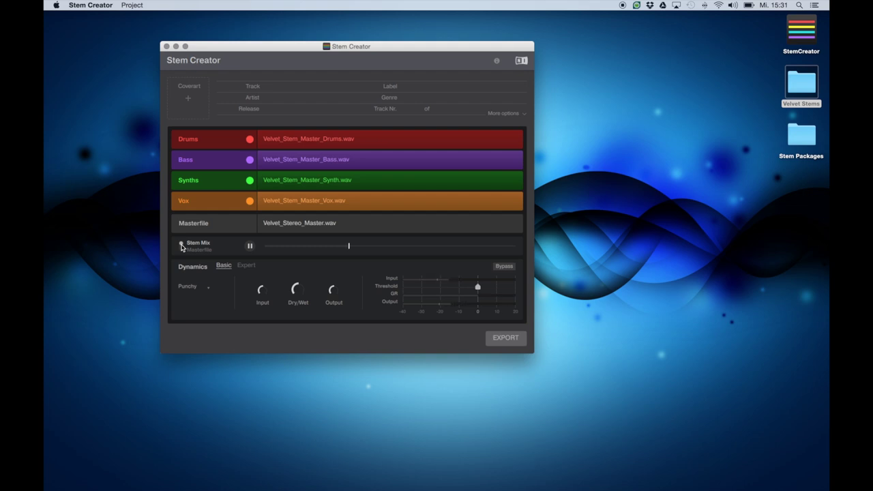
{"action": "left_click", "coordinate": [182, 251]}
{"action": "left_click", "coordinate": [181, 244]}
Show the expert dynamics settings, raise the compressor's Dry/Wet to maximum and lower its threshold to about -12 dB.
{"action": "left_click", "coordinate": [246, 266]}
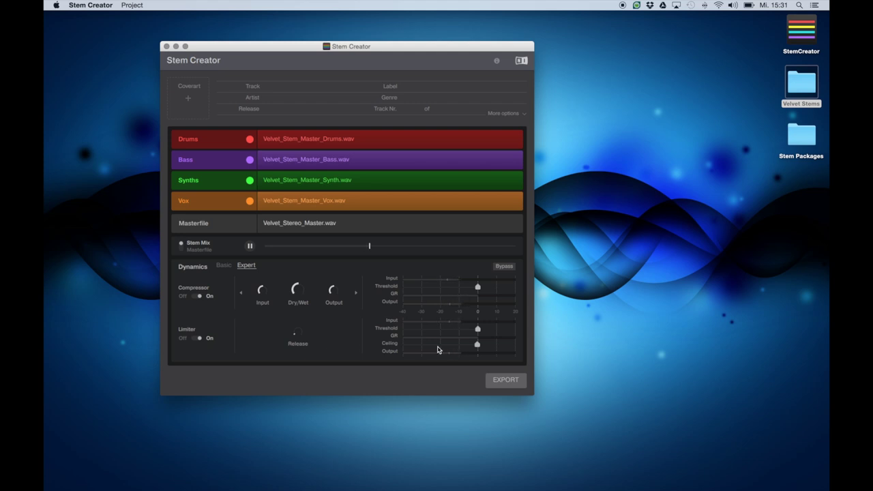
{"action": "mouse_move", "coordinate": [331, 292]}
{"action": "left_click_drag", "start_coordinate": [297, 292], "coordinate": [298, 216]}
{"action": "left_click_drag", "start_coordinate": [477, 286], "coordinate": [456, 288]}
Lower the limiter threshold to about -6 dB, raise the system volume and compare the masterfile with the stem mix.
{"action": "left_click_drag", "start_coordinate": [478, 331], "coordinate": [467, 332]}
{"action": "key", "text": "XF86AudioRaiseVolume"}
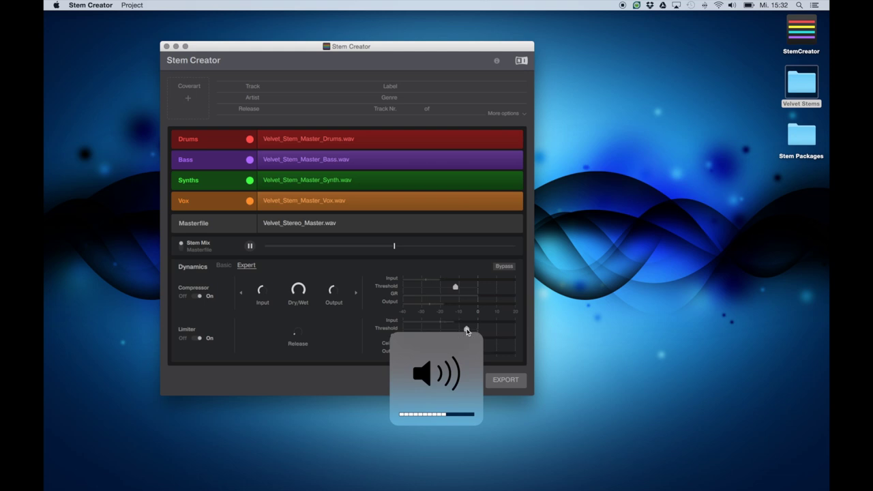
{"action": "left_click", "coordinate": [200, 249]}
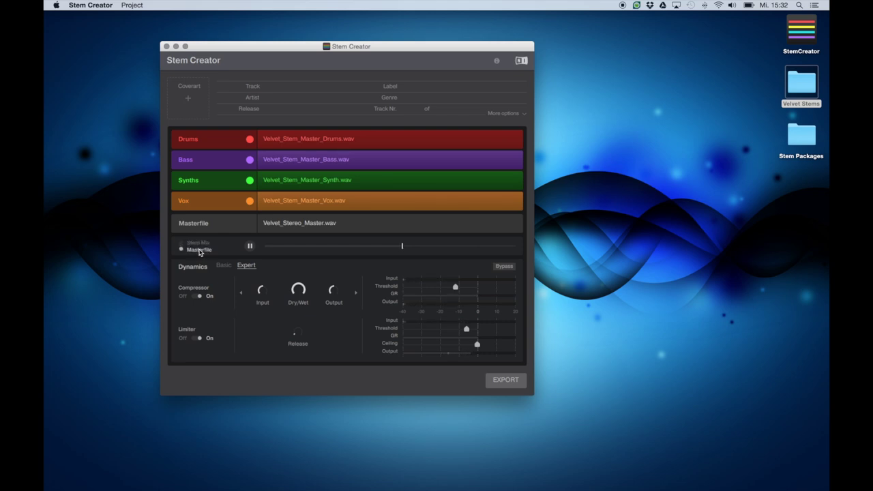
{"action": "left_click", "coordinate": [195, 244]}
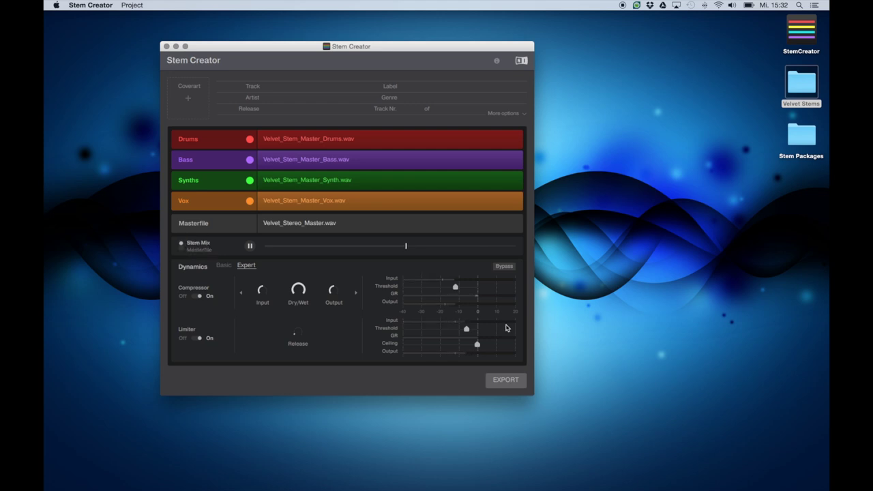
Fine-tune the limiter threshold around -6 dB while switching playback between the masterfile and the stem mix.
{"action": "left_click_drag", "start_coordinate": [468, 331], "coordinate": [465, 329]}
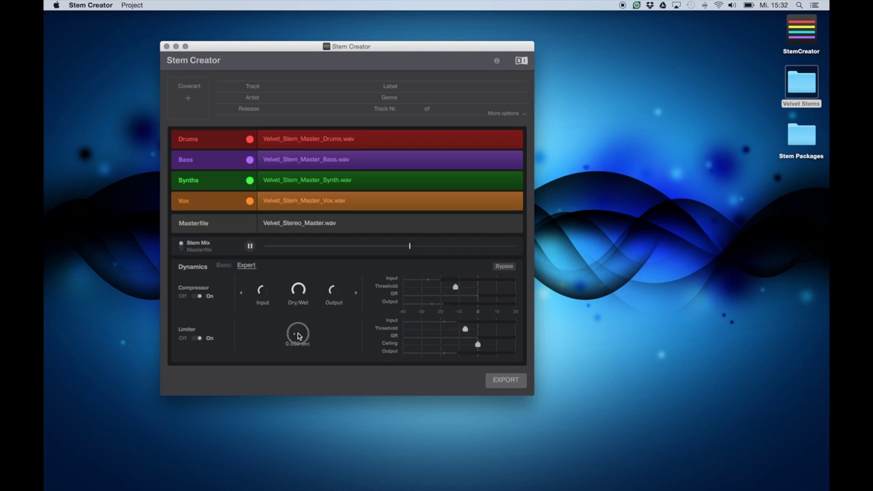
{"action": "left_click", "coordinate": [183, 250]}
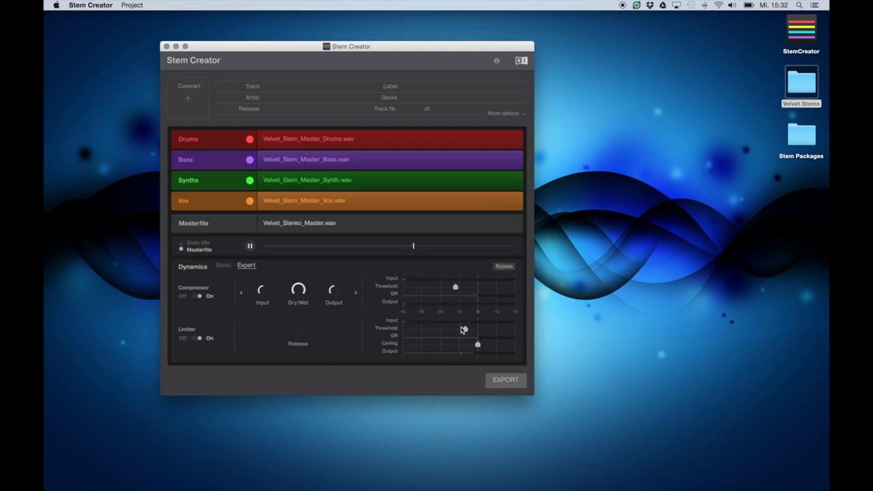
{"action": "left_click_drag", "start_coordinate": [465, 332], "coordinate": [466, 331]}
{"action": "left_click", "coordinate": [184, 246]}
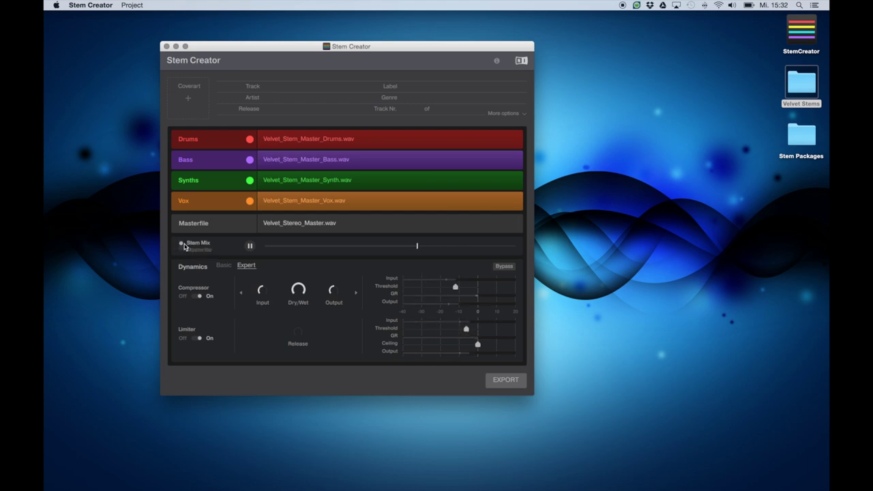
{"action": "left_click", "coordinate": [466, 331]}
Alternate playback repeatedly between the masterfile and the stem mix to compare their loudness and sound.
{"action": "left_click", "coordinate": [182, 249]}
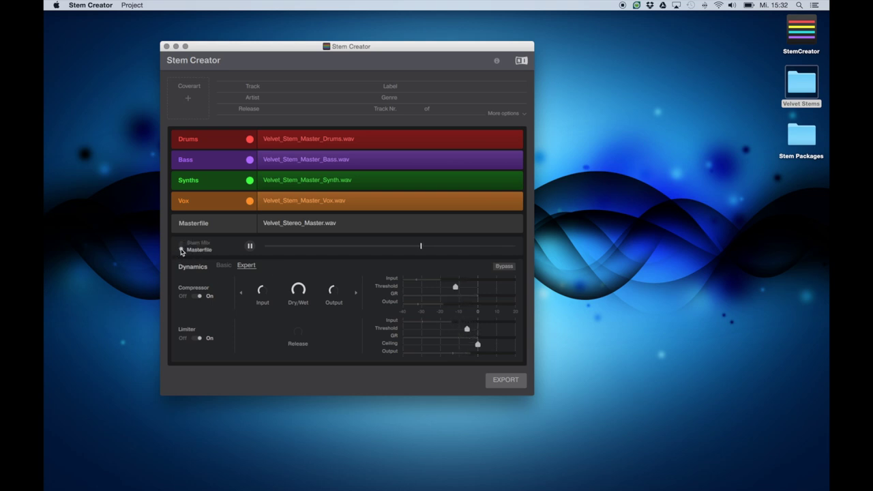
{"action": "left_click", "coordinate": [181, 250]}
{"action": "left_click", "coordinate": [181, 250]}
{"action": "left_click", "coordinate": [181, 250]}
{"action": "left_click", "coordinate": [182, 250]}
{"action": "left_click", "coordinate": [182, 248]}
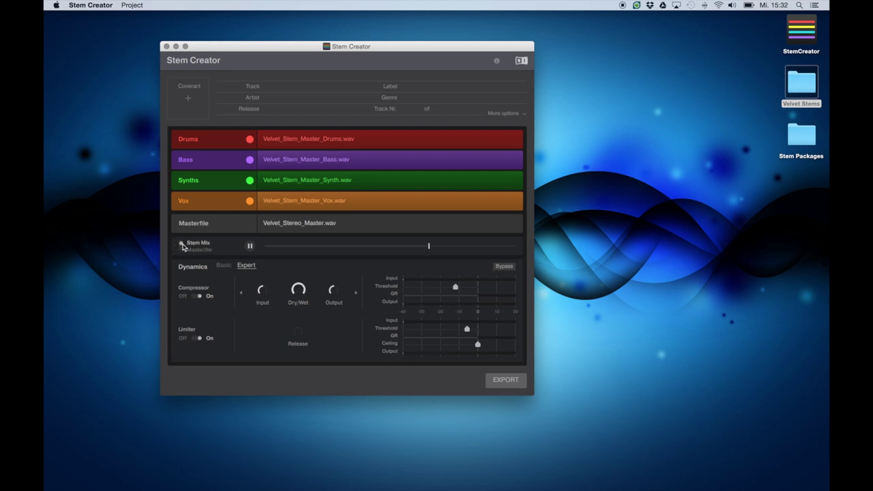
{"action": "left_click", "coordinate": [183, 250]}
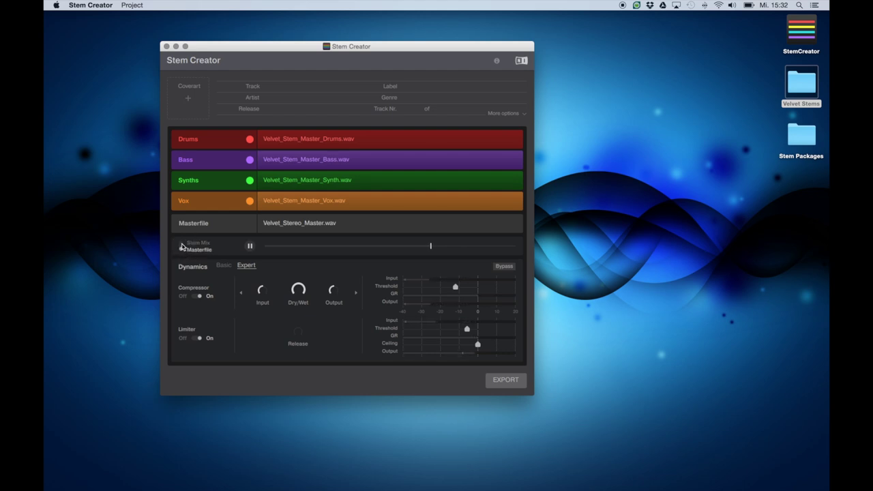
{"action": "left_click", "coordinate": [181, 251]}
{"action": "left_click", "coordinate": [181, 251]}
{"action": "left_click", "coordinate": [182, 251]}
{"action": "left_click", "coordinate": [183, 252]}
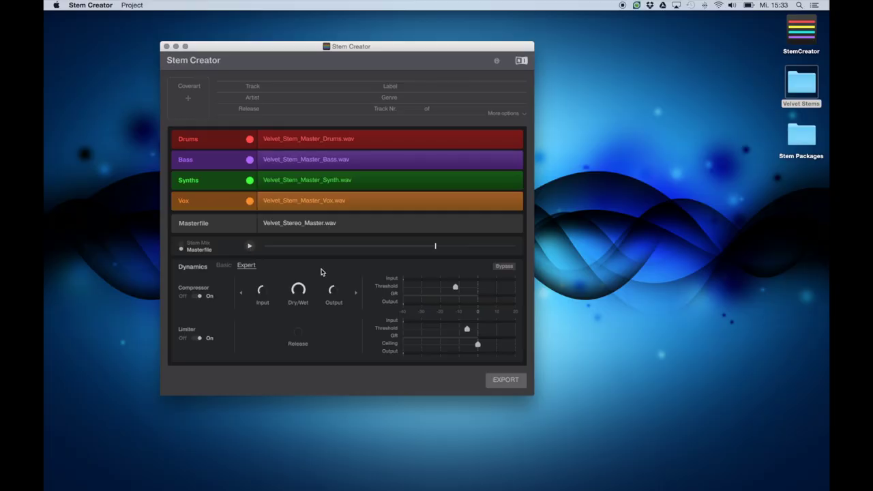
Add the NghtDrps-300x300 image from the Velvet Stems folder as the cover art.
{"action": "left_click", "coordinate": [800, 72]}
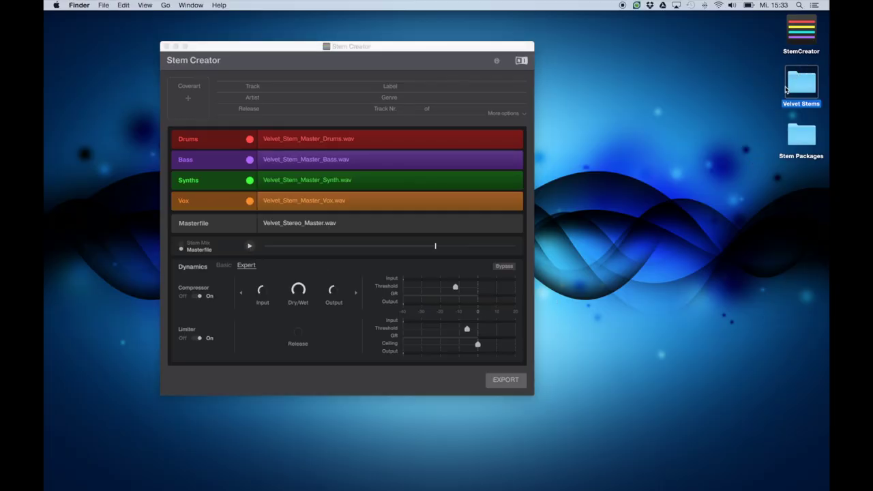
{"action": "double_click", "coordinate": [800, 72]}
{"action": "left_click_drag", "start_coordinate": [579, 125], "coordinate": [196, 122]}
Fill in the metadata with track Velvet, artist NGHT DRPS, release Velvet, release year 2015 and genre Bass.
{"action": "left_click", "coordinate": [287, 91]}
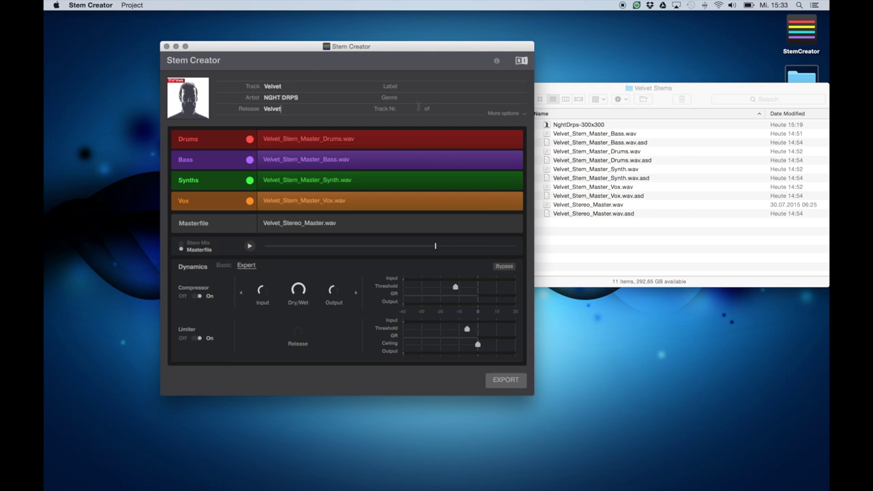
{"action": "left_click", "coordinate": [507, 116]}
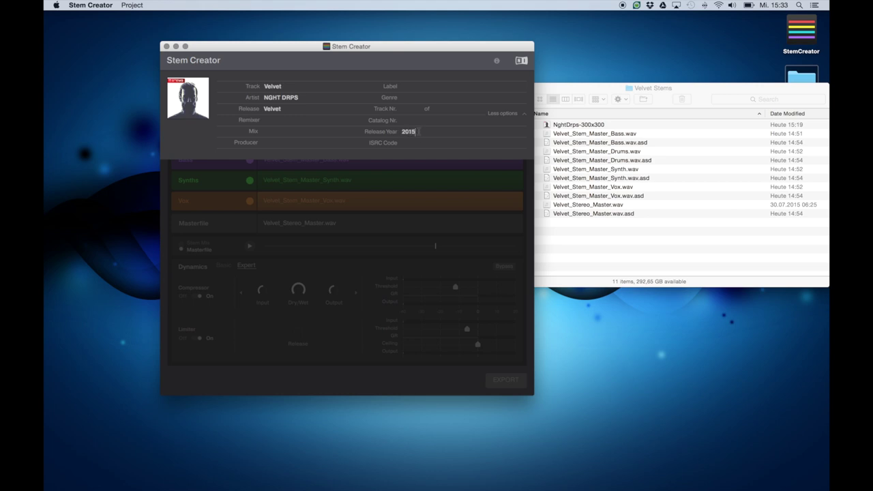
{"action": "left_click", "coordinate": [514, 114]}
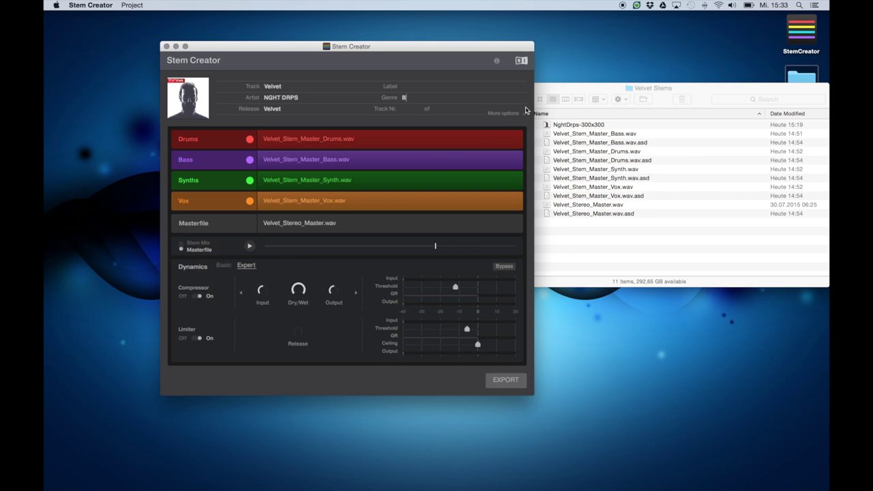
{"action": "type", "text": "ss"}
Start the export of the finished stem project.
{"action": "left_click_drag", "start_coordinate": [429, 50], "coordinate": [415, 46]}
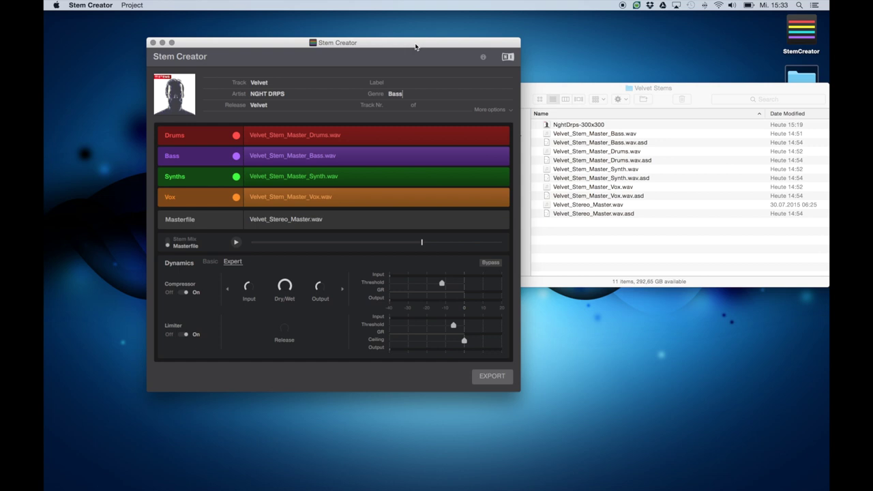
{"action": "left_click", "coordinate": [488, 380]}
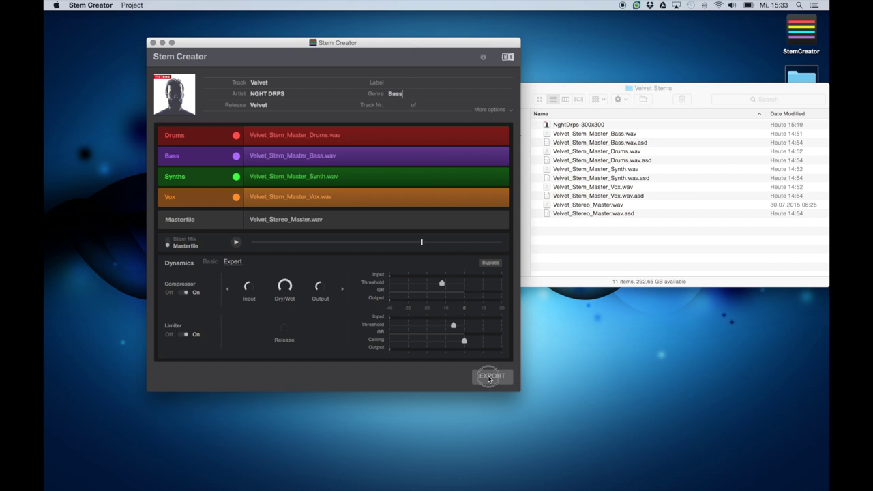